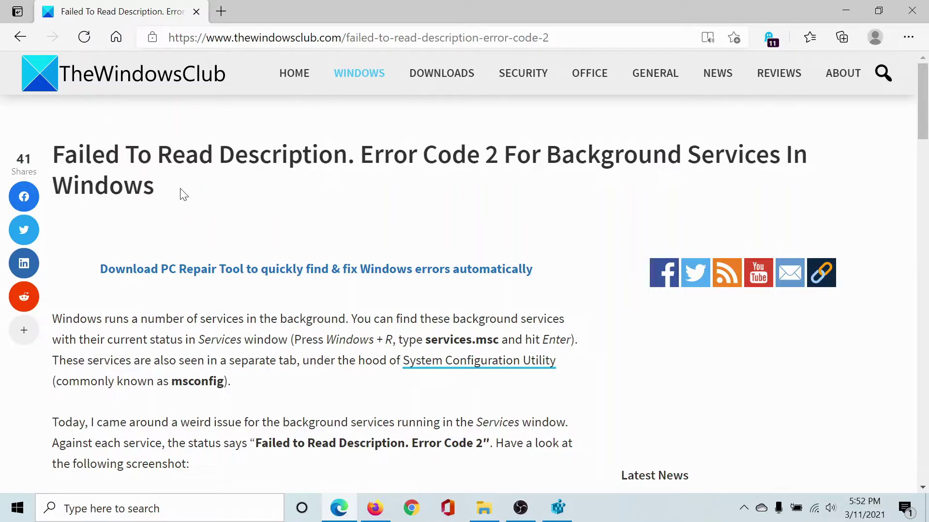
scroll(227, 240, "down", 10)
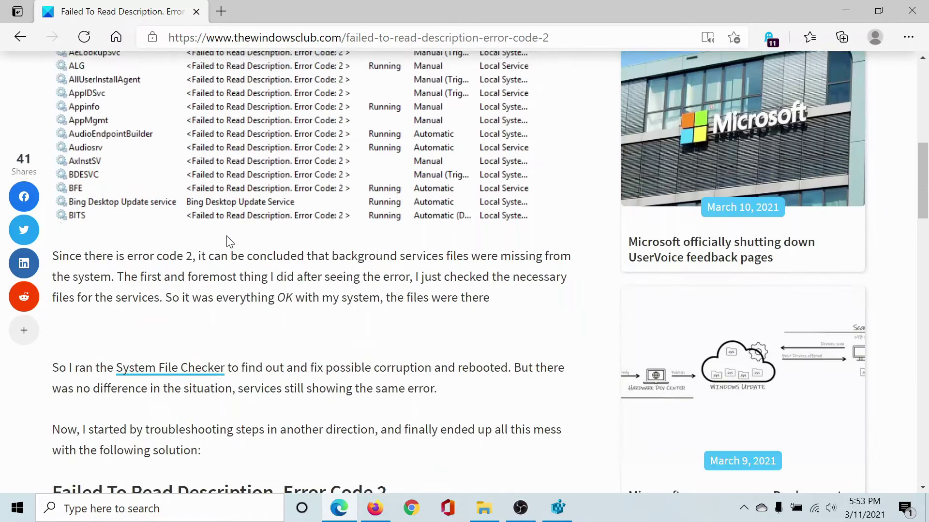
scroll(230, 242, "down", 5)
scroll(228, 242, "down", 2)
scroll(227, 242, "up", 1)
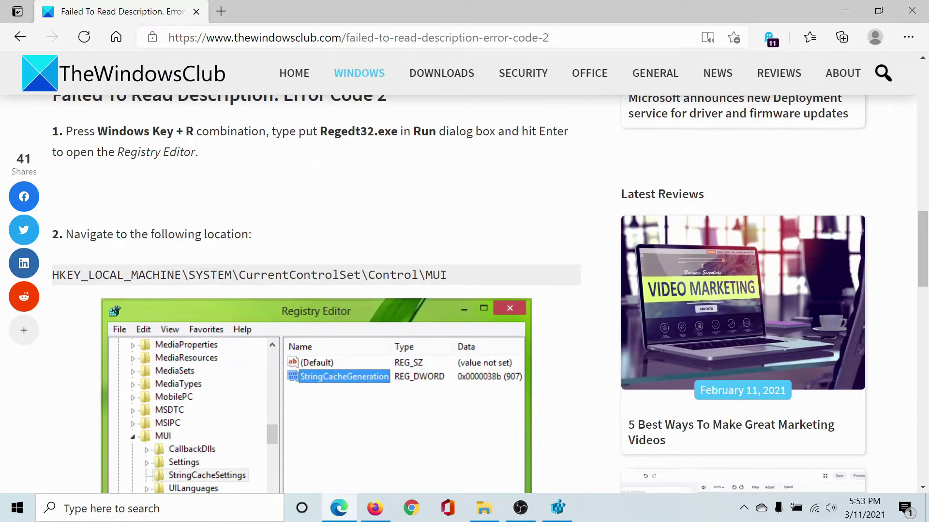
Step: Launch regedit from the Run prompt and bring Registry Editor to the front
key("super+r")
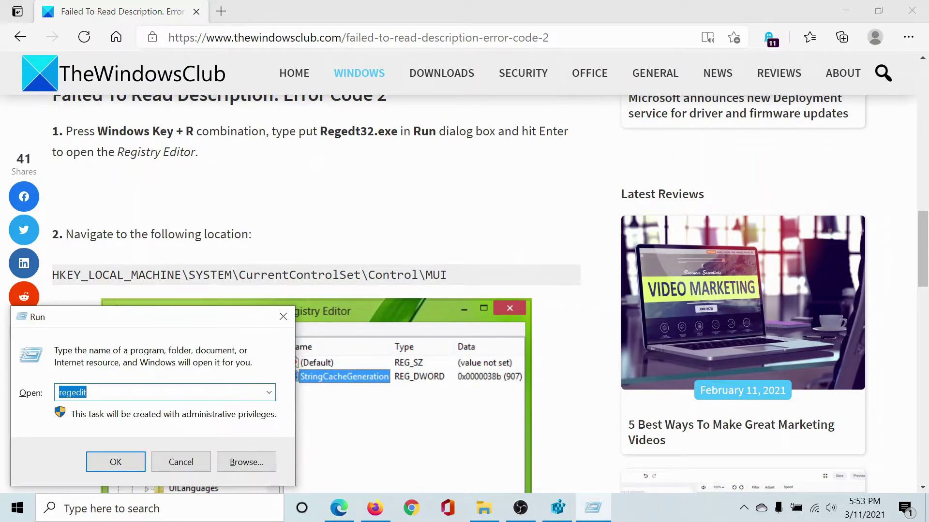
type("regedit")
left_click(558, 509)
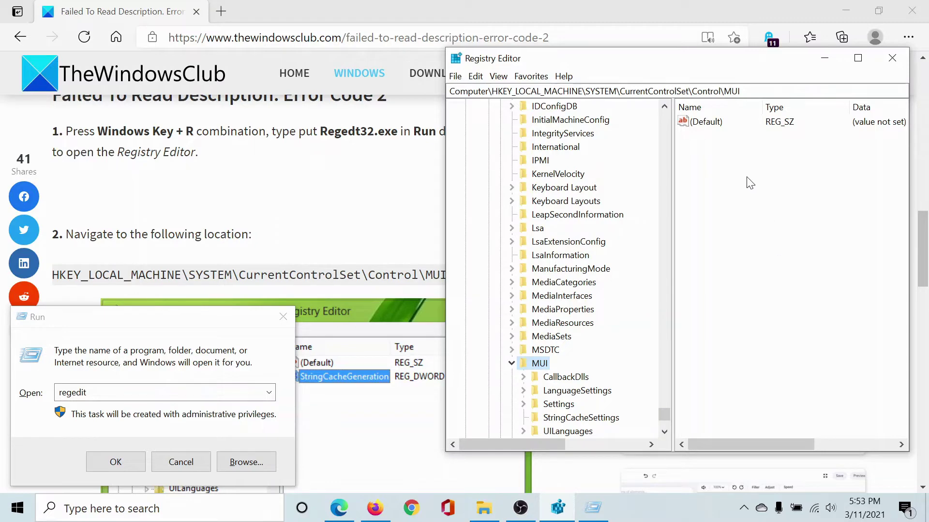
Step: Copy the word StringCacheSettings from step 3 of the Edge article and return to Registry Editor
left_click(368, 205)
scroll(368, 224, "down", 5)
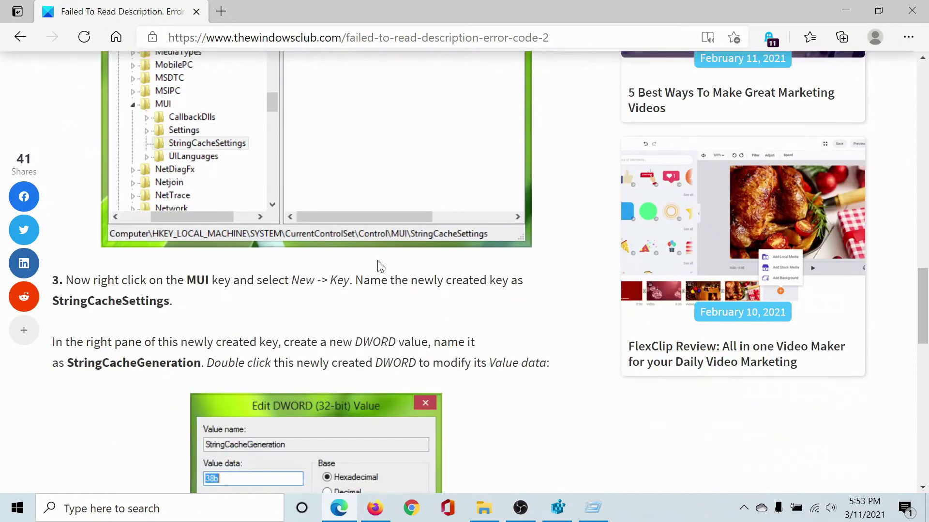
double_click(110, 300)
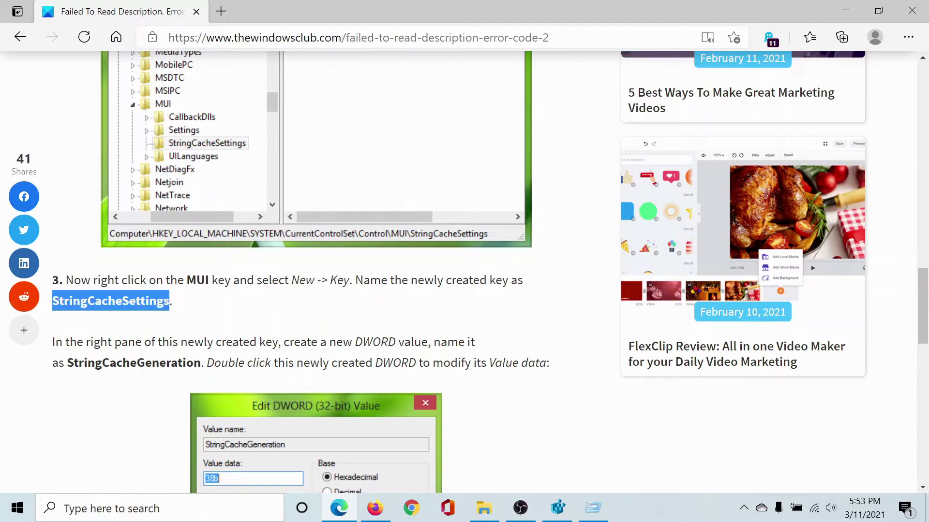
right_click(104, 305)
left_click(212, 69)
left_click(558, 508)
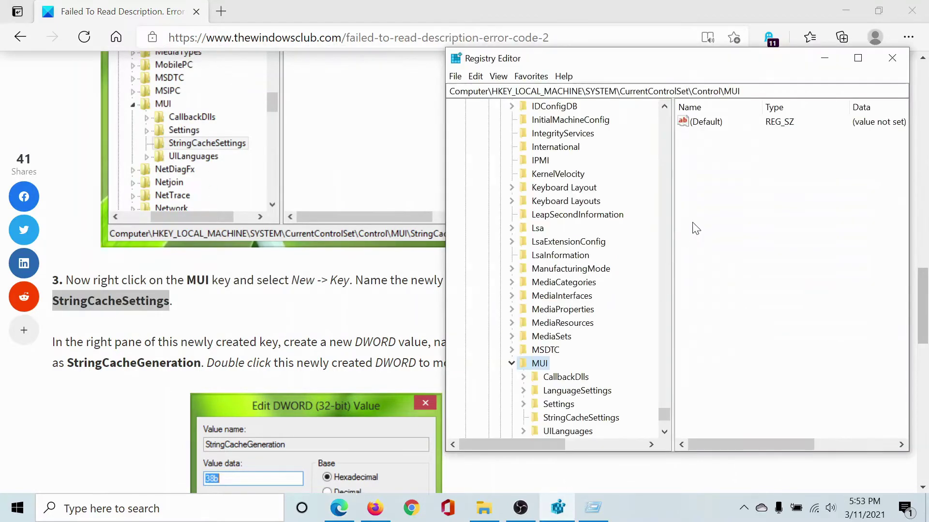
Step: Create a DWORD (32-bit) value under MUI, name it StringCacheSettings by pasting, and open it for editing
right_click(708, 204)
mouse_move(737, 211)
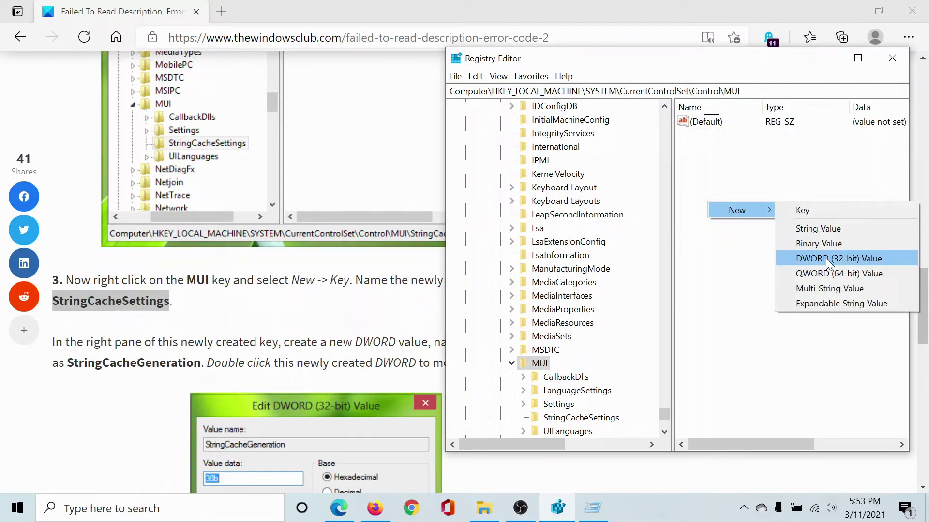
left_click(825, 259)
right_click(715, 137)
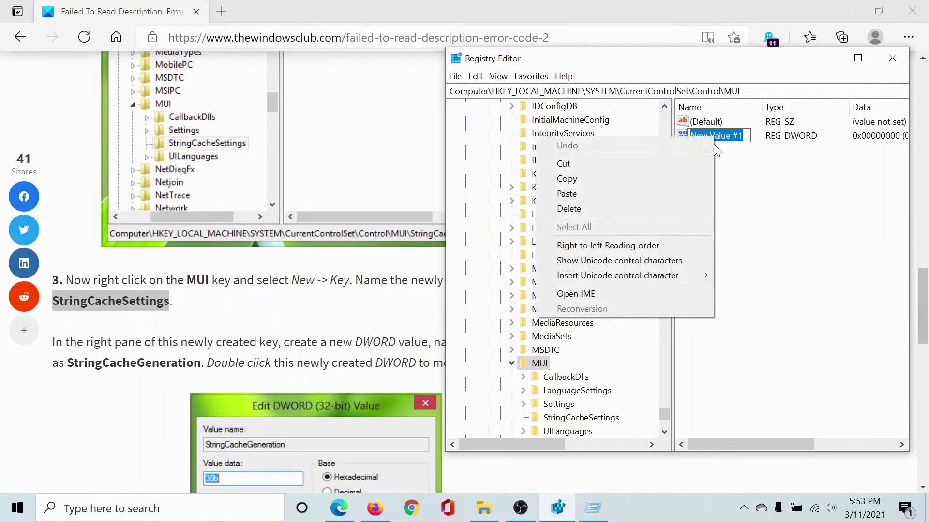
left_click(652, 193)
key("Return")
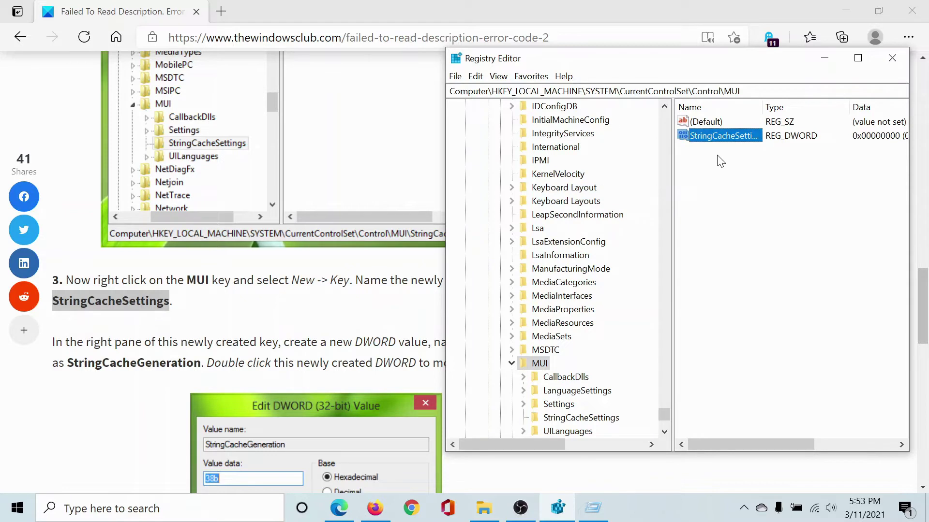
double_click(713, 133)
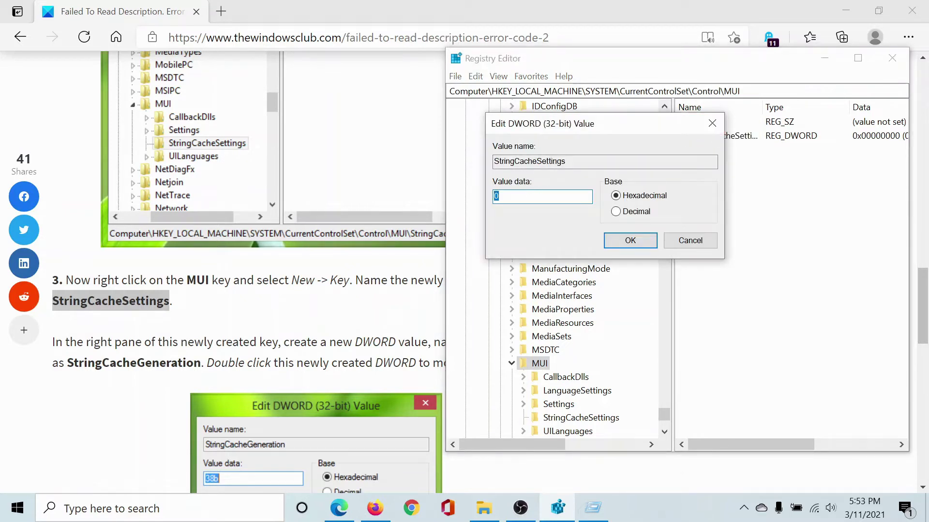
Step: Select Hexadecimal base, then copy the value 38b from step 4 of the article
left_click(619, 202)
left_click(726, 327)
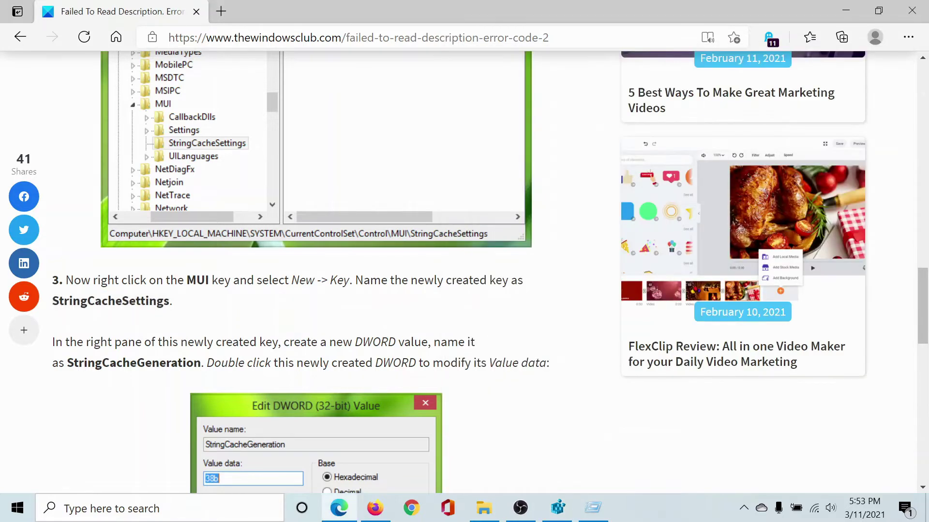
scroll(726, 327, "down", 3)
scroll(726, 327, "down", 2)
double_click(332, 246)
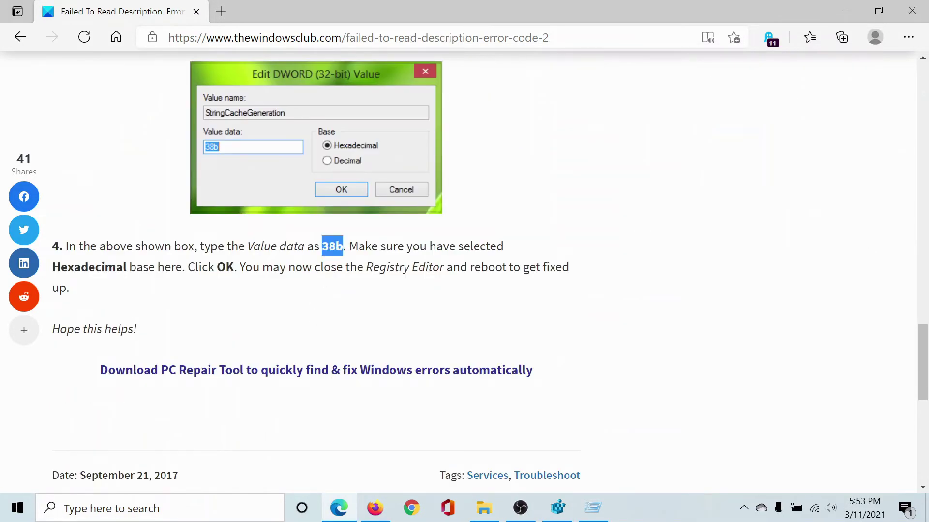
right_click(355, 242)
left_click(399, 257)
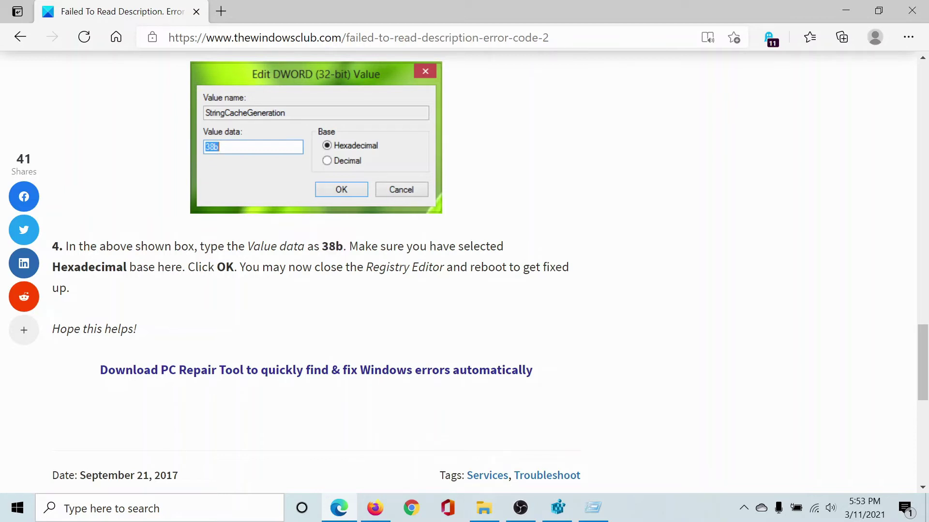
Step: Paste 38b as the StringCacheSettings value data, confirm it, and return to the article
left_click(557, 508)
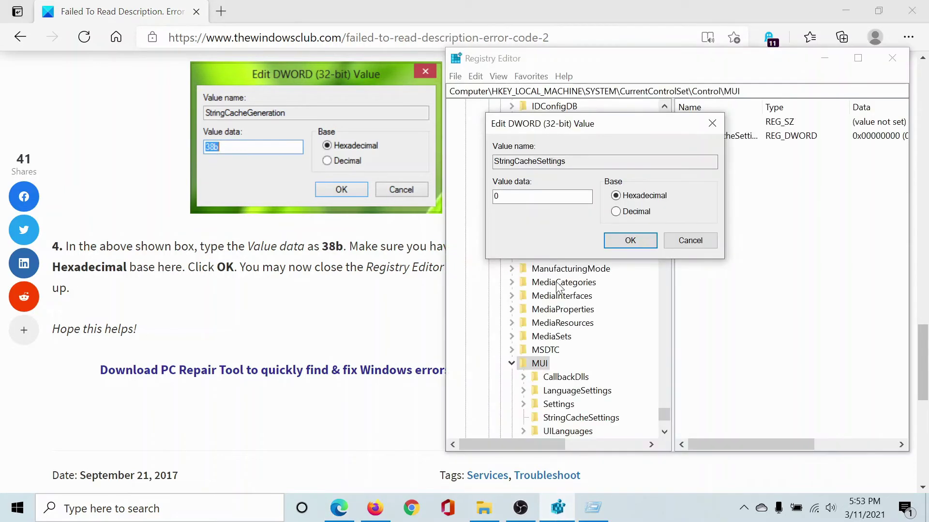
right_click(514, 197)
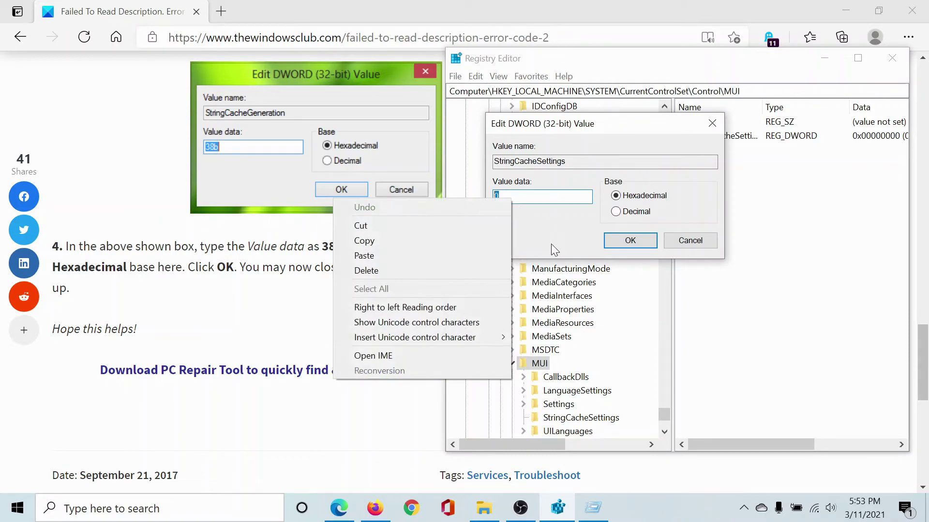
left_click(440, 252)
left_click(630, 241)
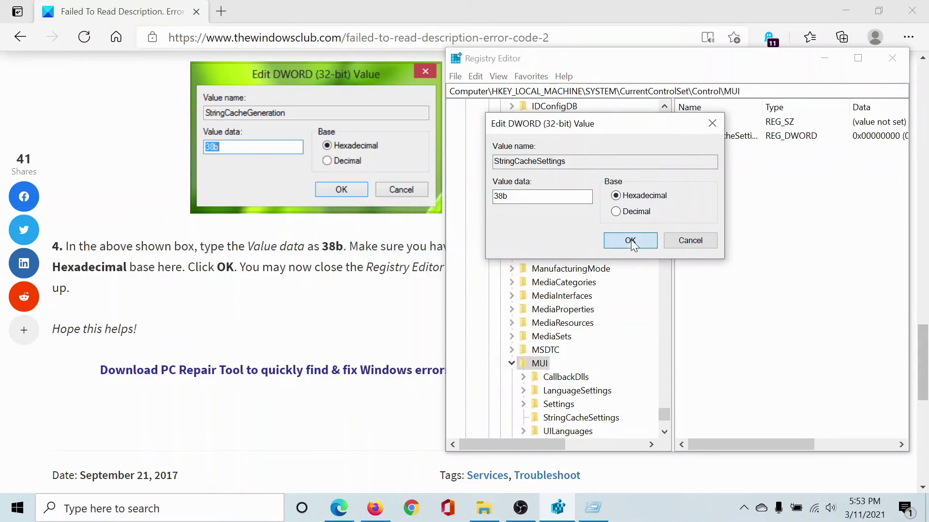
left_click(339, 315)
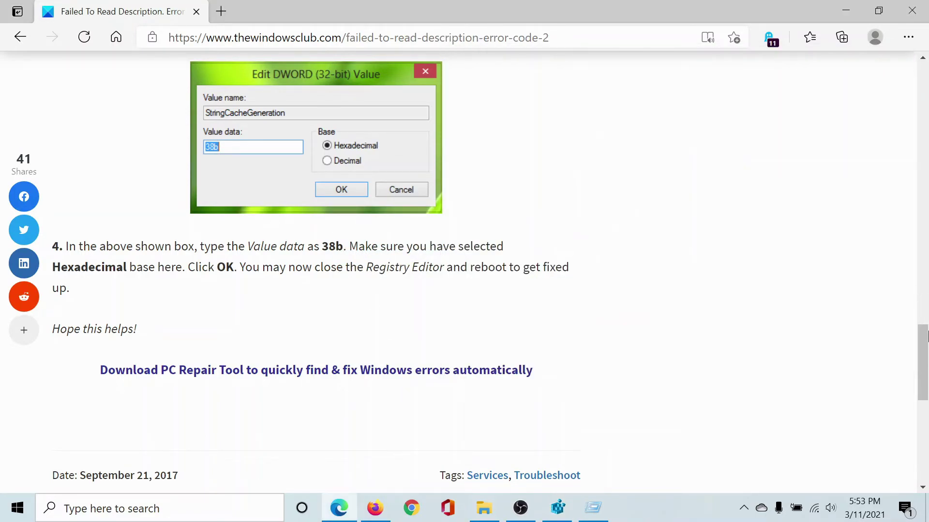
left_click_drag(921, 363, 922, 102)
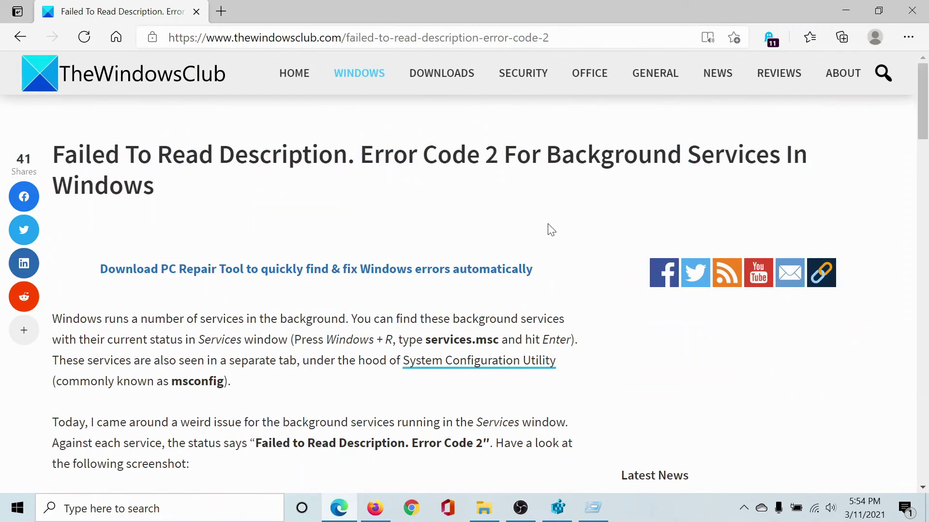